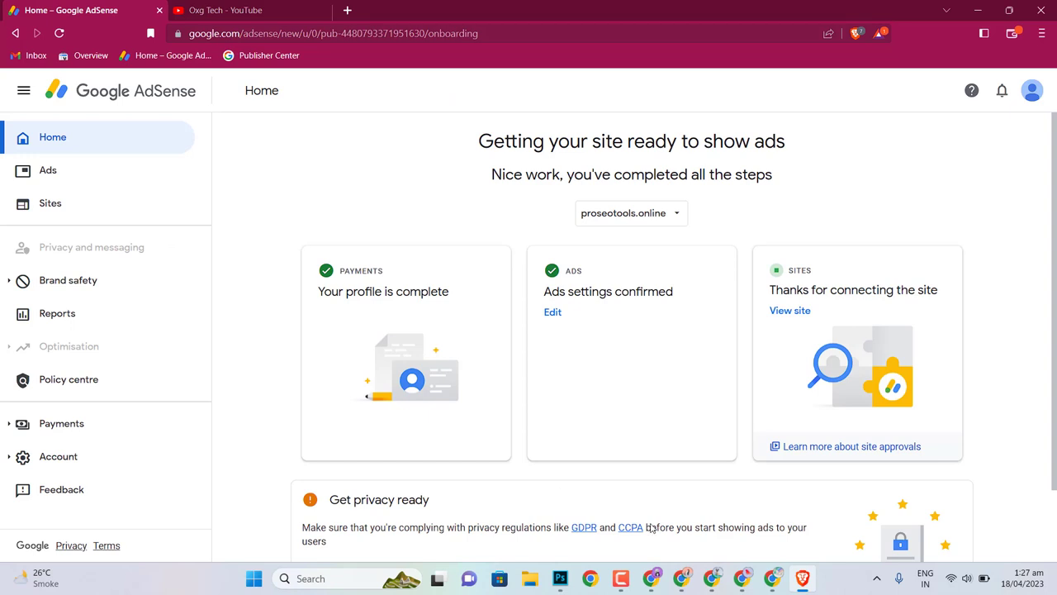
- Switch to the browser window with the ipkjobs.com AdSense account and open its payments settings at the name and address details
click(801, 578)
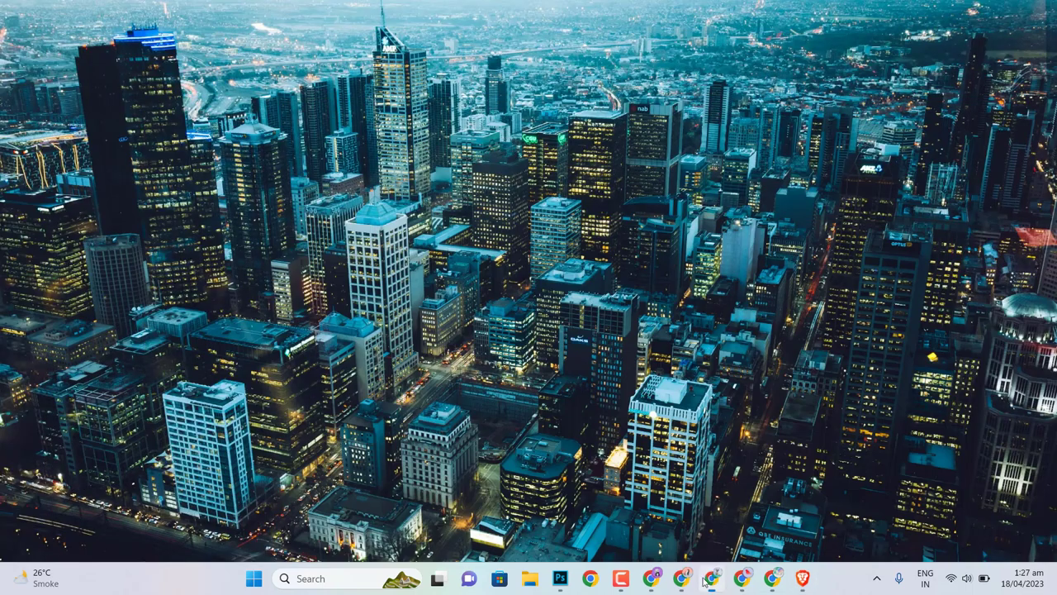
click(712, 579)
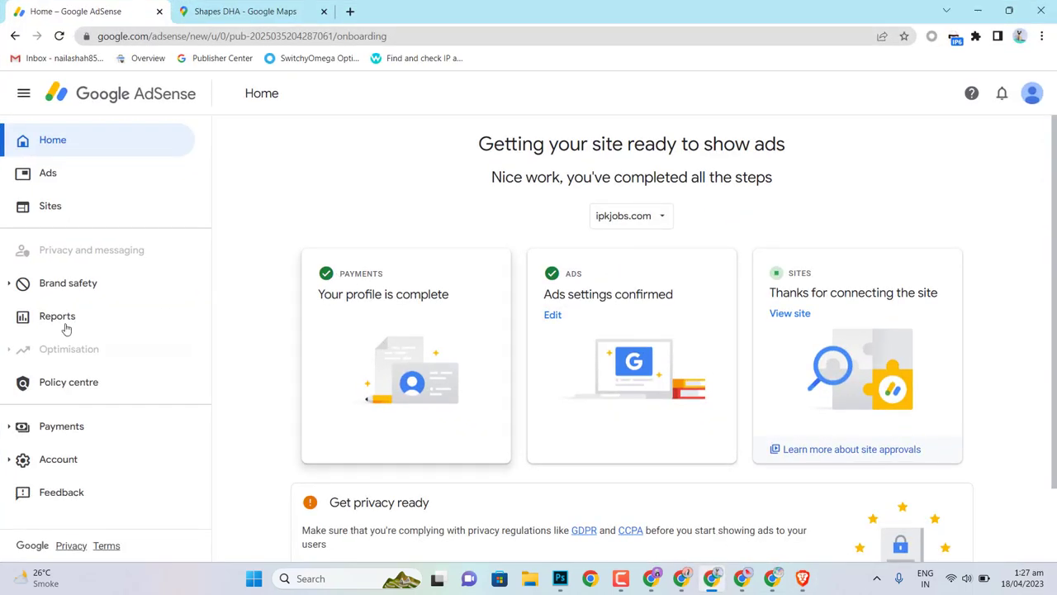
click(55, 431)
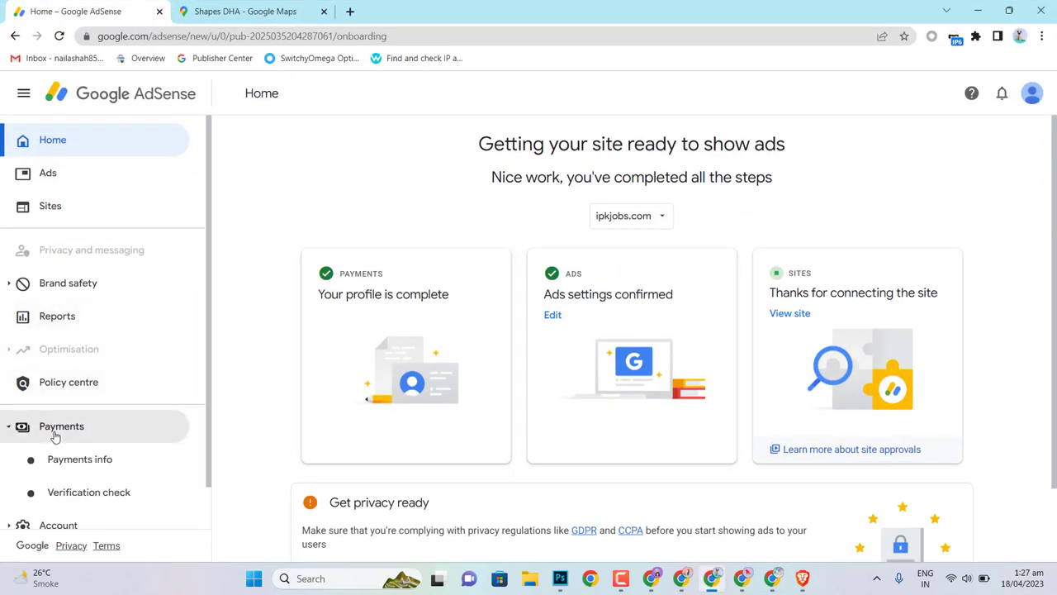
click(60, 460)
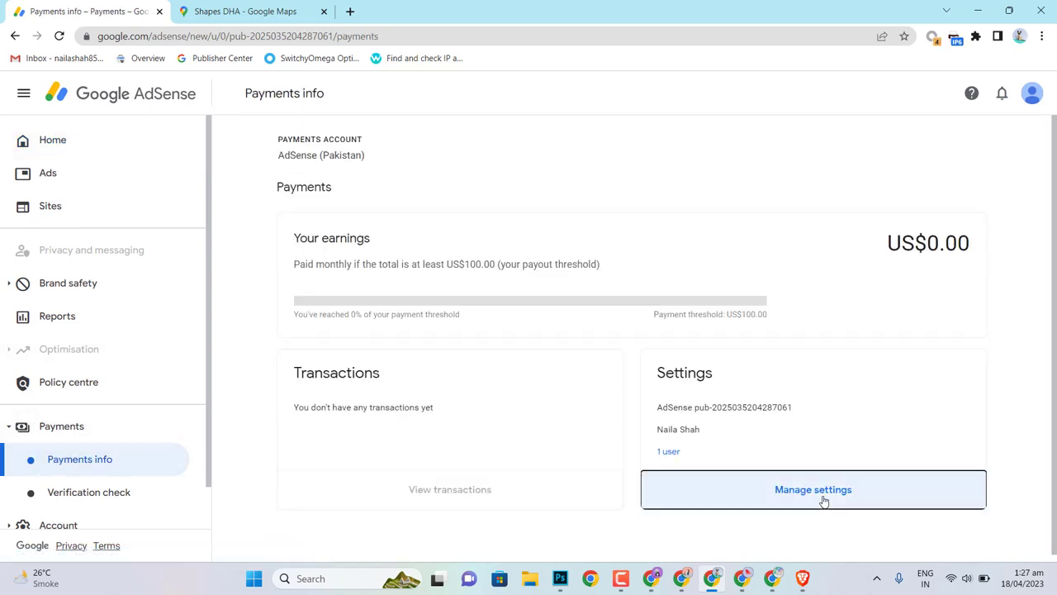
click(821, 496)
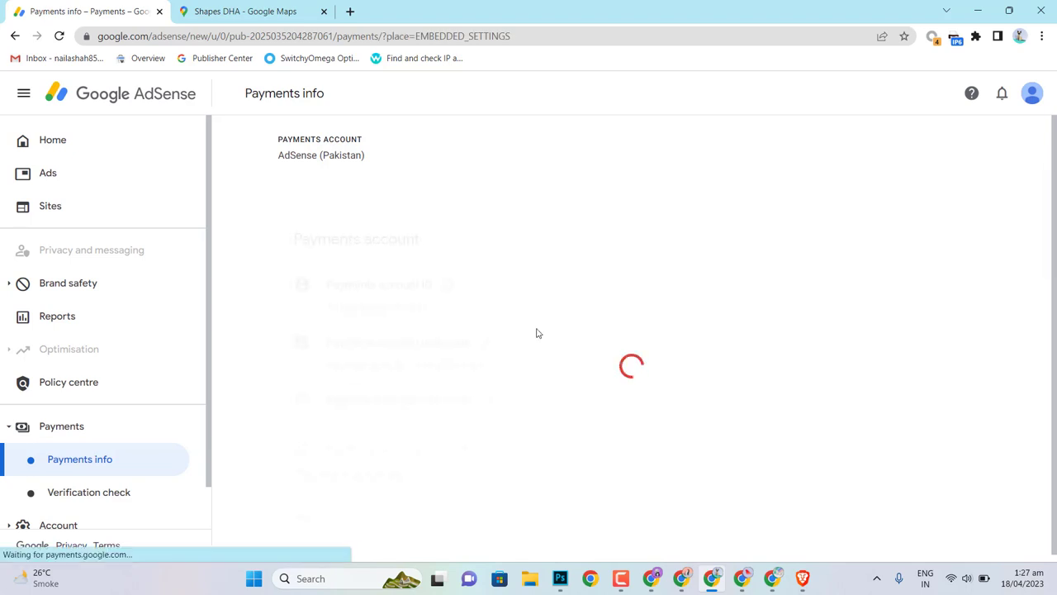
scroll(555, 361, down, 5)
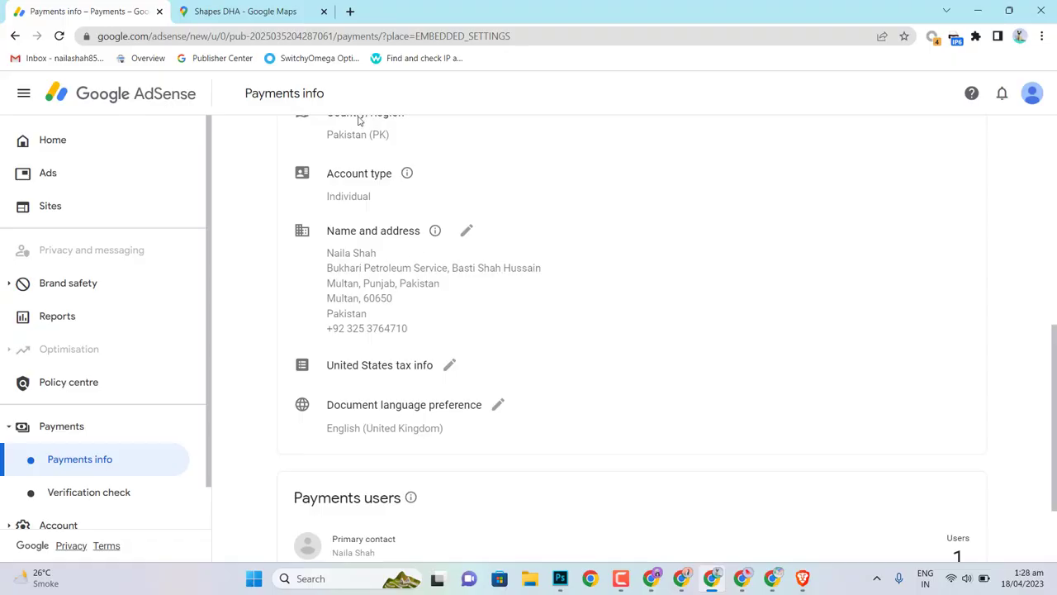
- Switch to Google Maps, view a few places on the map, and copy the address of Block X Park
click(261, 7)
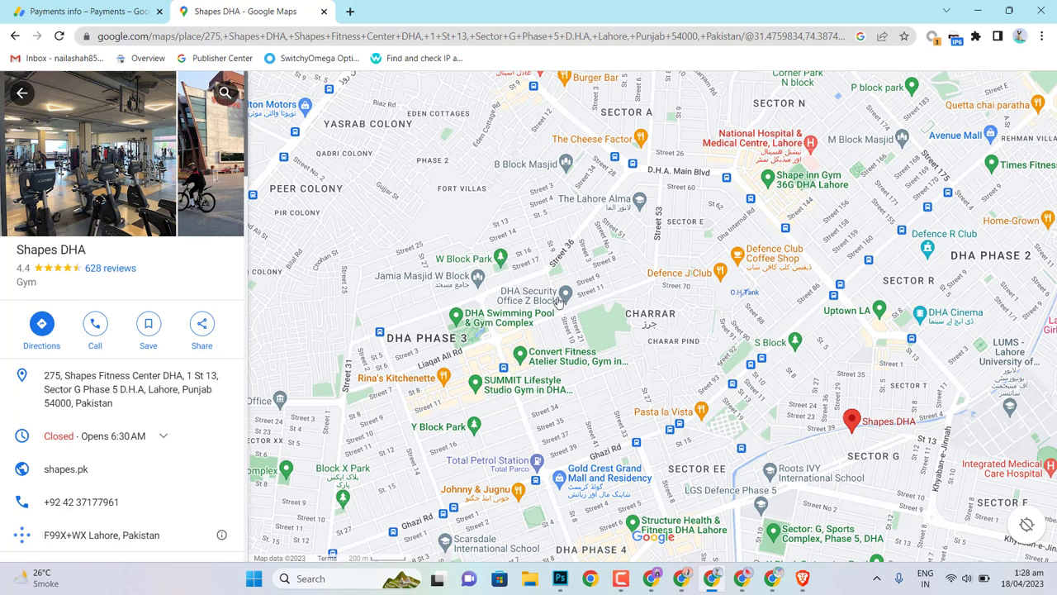
click(569, 162)
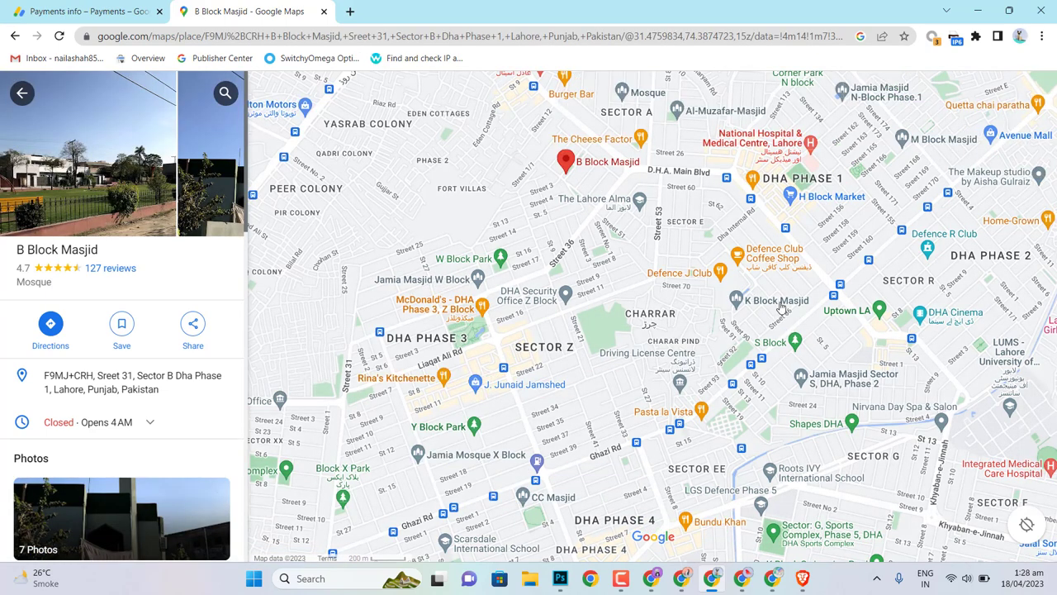
click(875, 316)
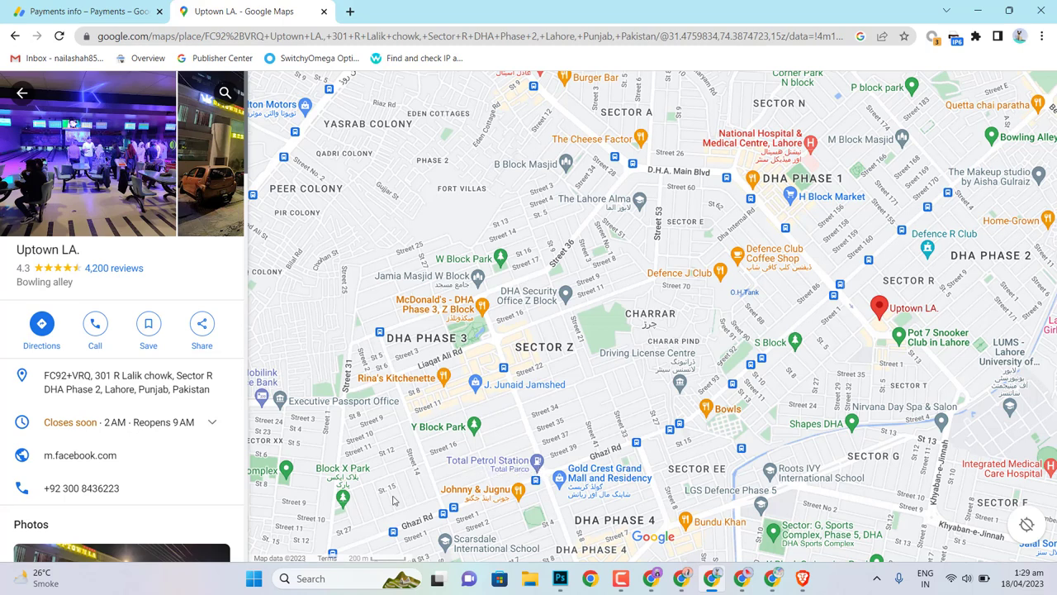
click(342, 498)
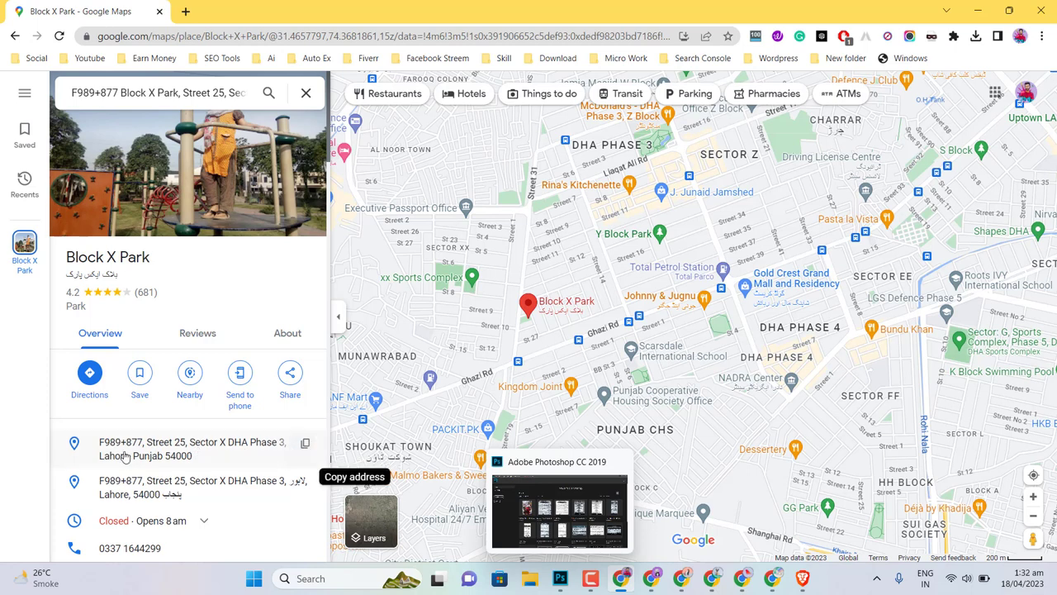
click(305, 443)
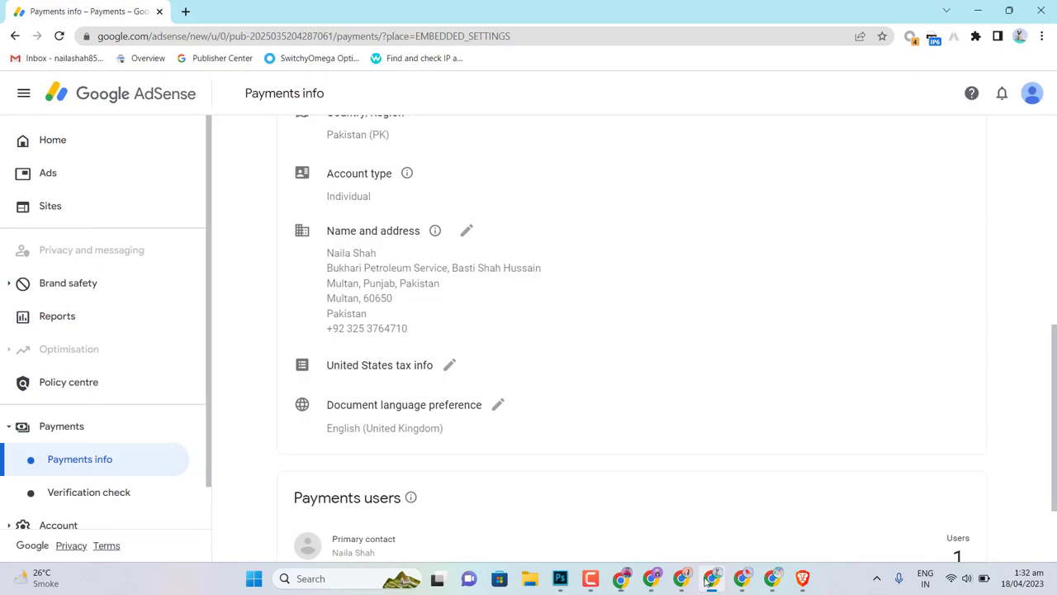
- Open the AdSense name and address details for editing and replace address line 1 with the address copied from Google Maps
click(712, 578)
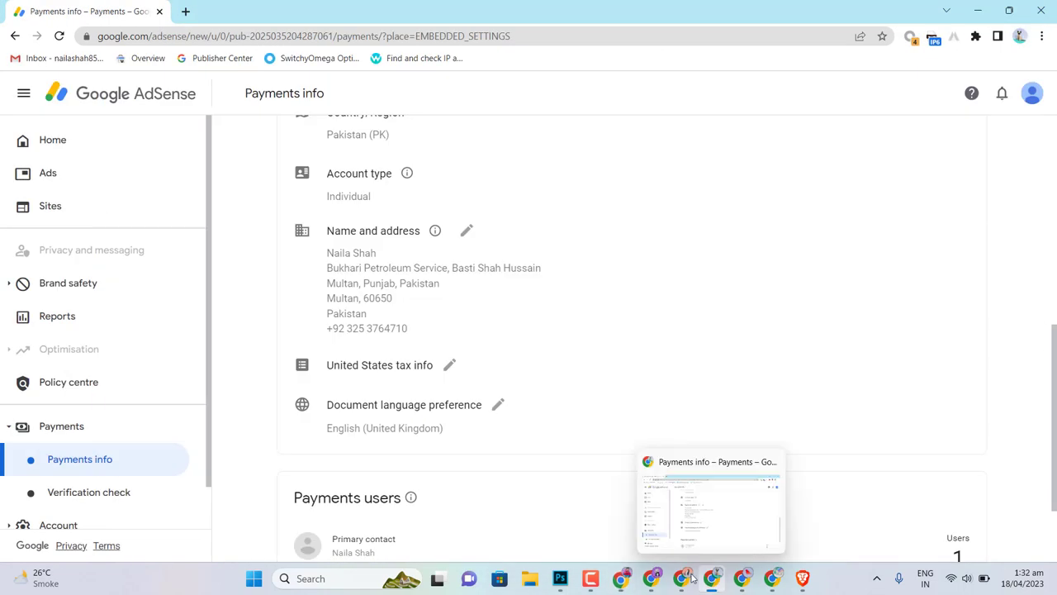
click(712, 578)
click(712, 579)
click(466, 231)
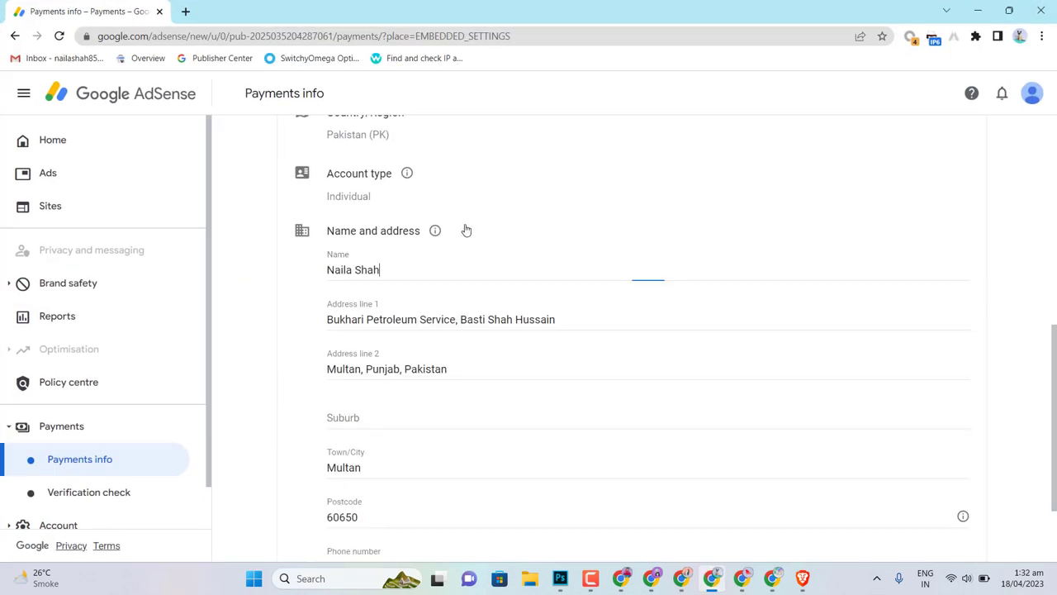
scroll(446, 330, down, 2)
scroll(430, 354, up, 1)
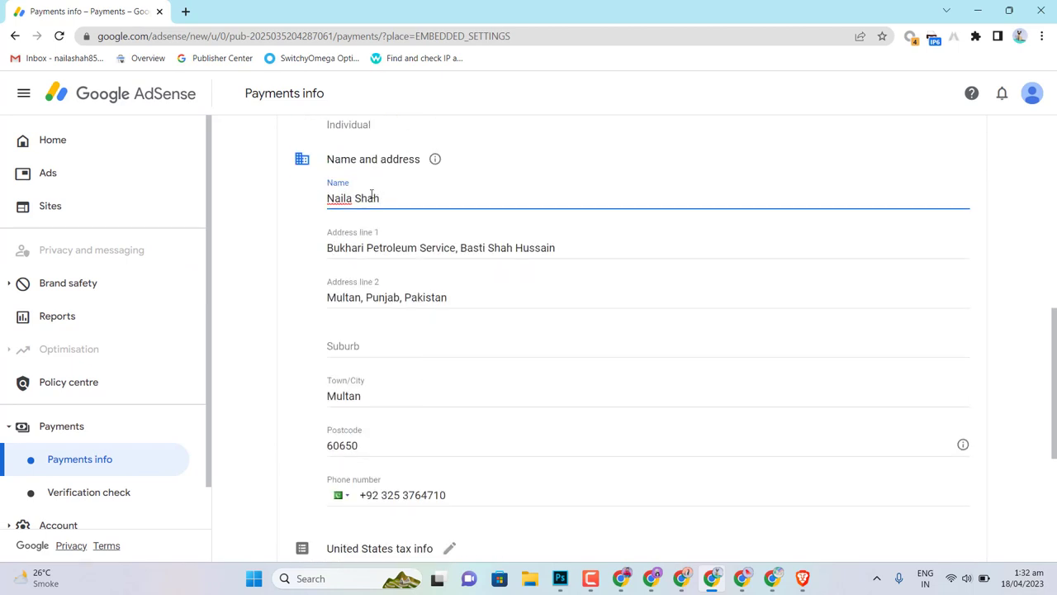
click(382, 248)
key(ctrl+a)
key(BackSpace)
key(ctrl+v)
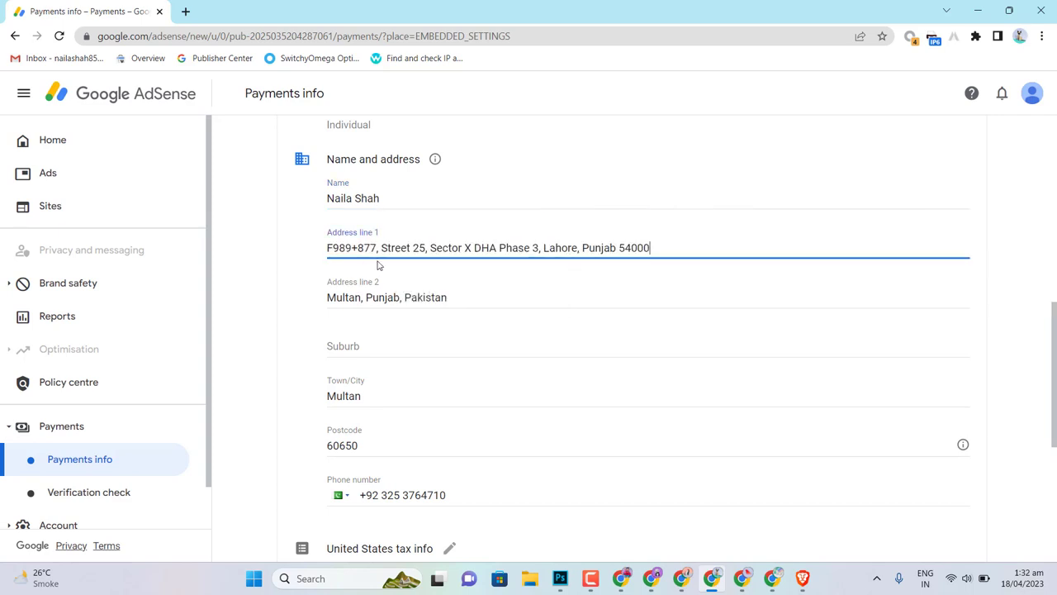
- Replace the plus code at the start of address line 1 with the park's name copied from Google Maps, followed by a comma
click(381, 248)
key(shift+Home)
key(BackSpace)
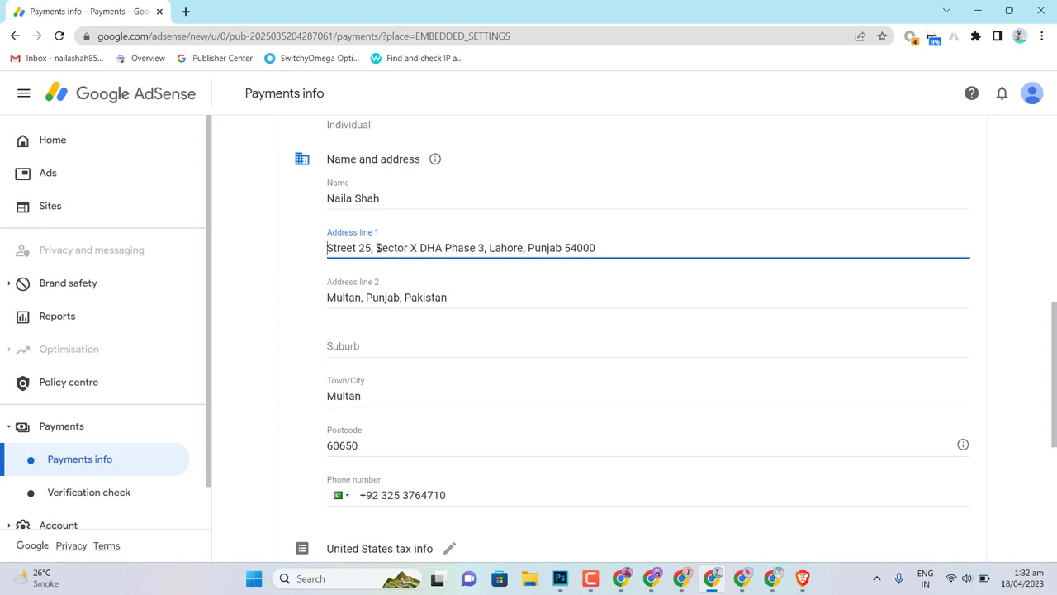
click(624, 579)
triple_click(107, 260)
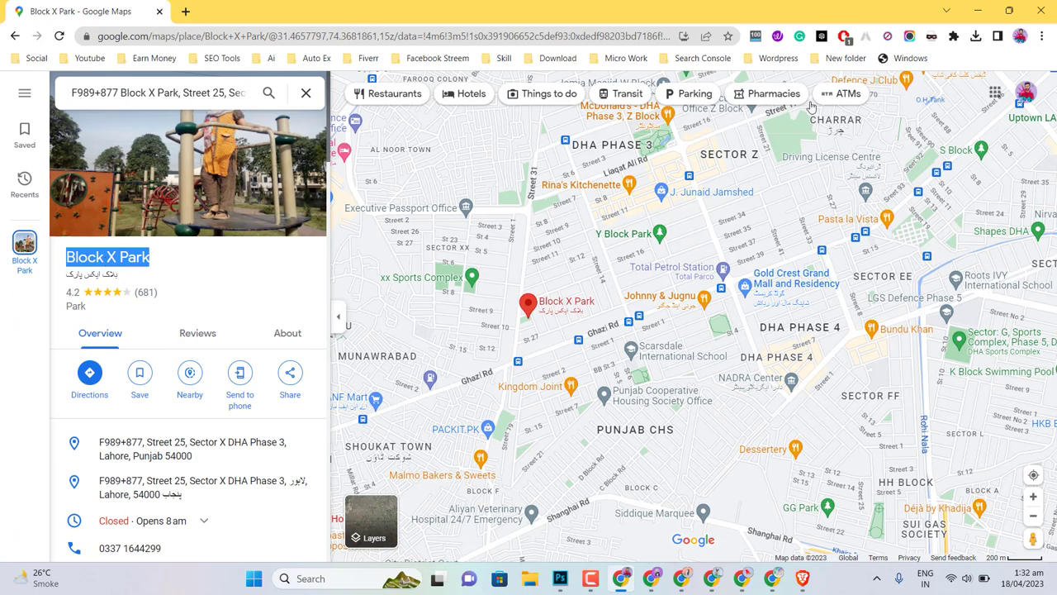
click(978, 9)
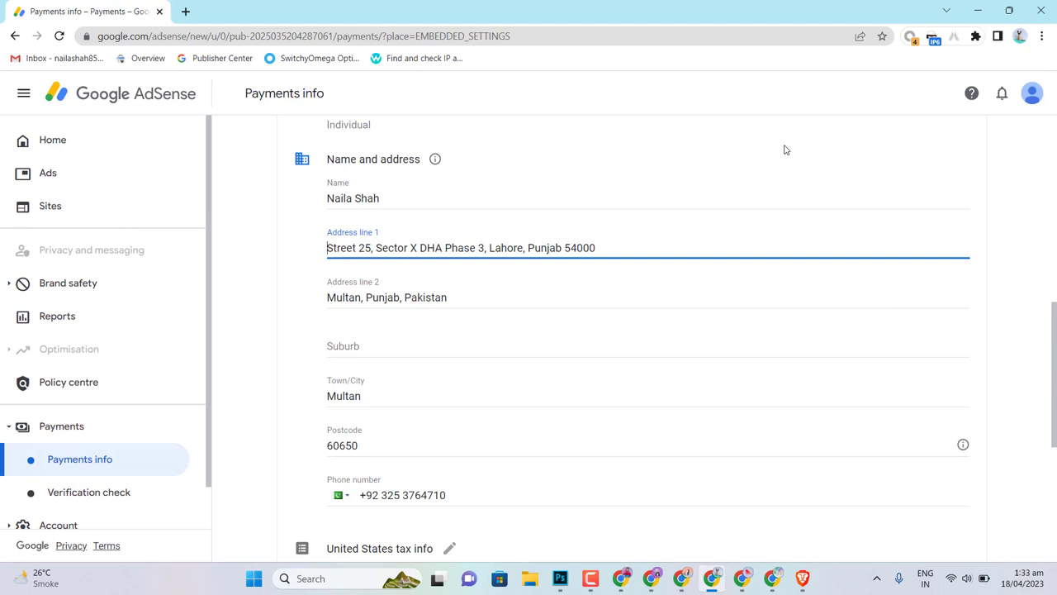
key(ctrl+v)
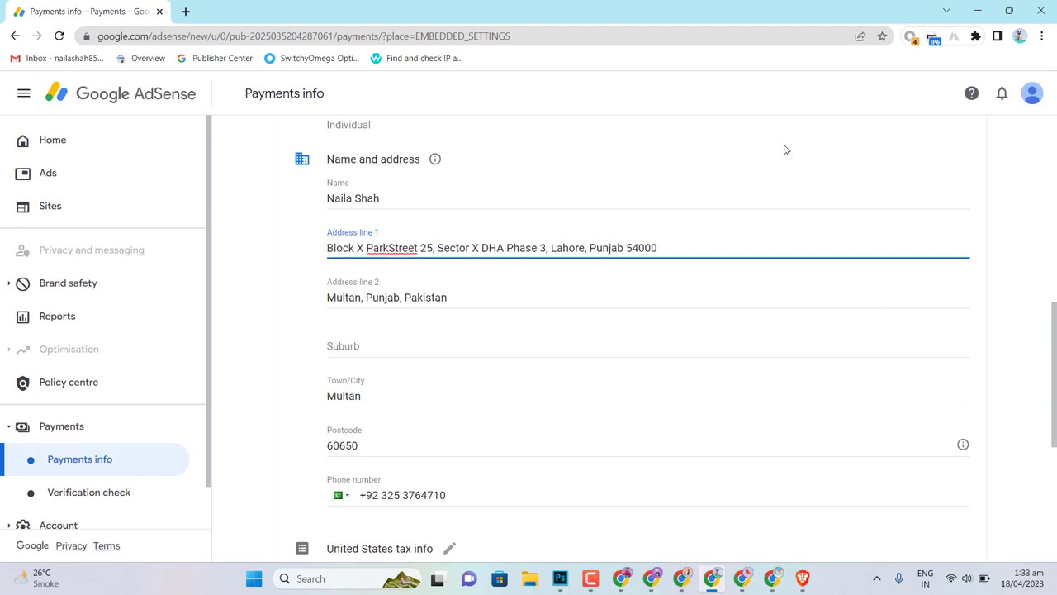
text(,)
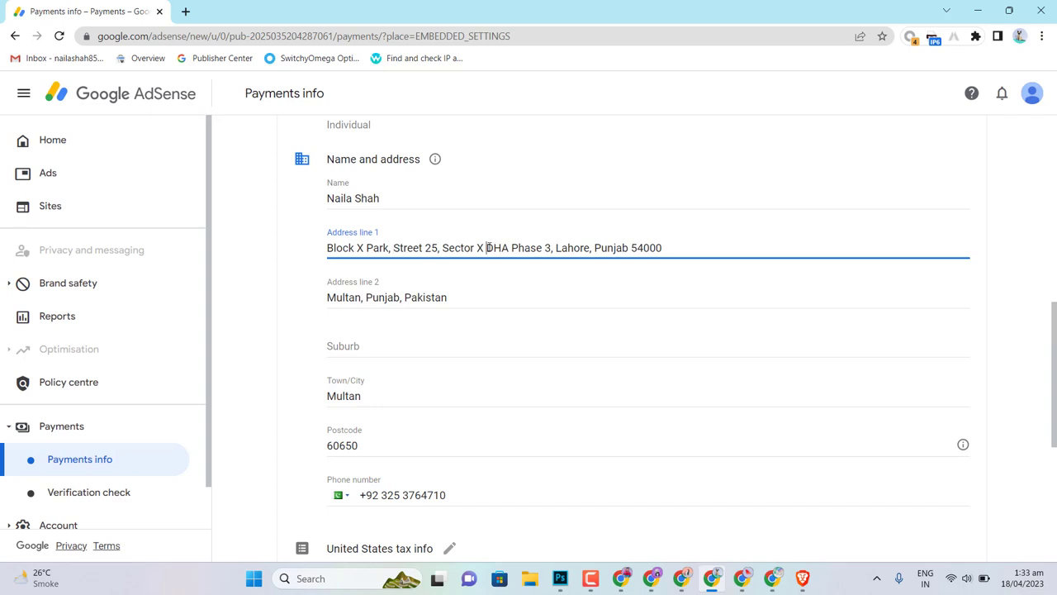
- Move everything after the sector in address line 1 into address line 2, replacing that line's old content
drag(680, 246, 487, 251)
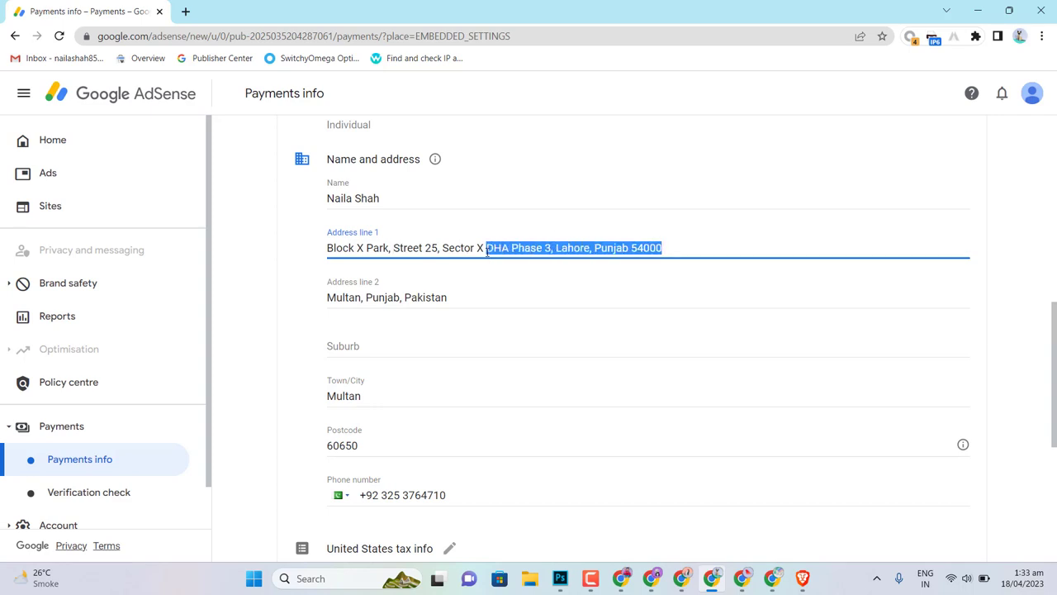
key(BackSpace)
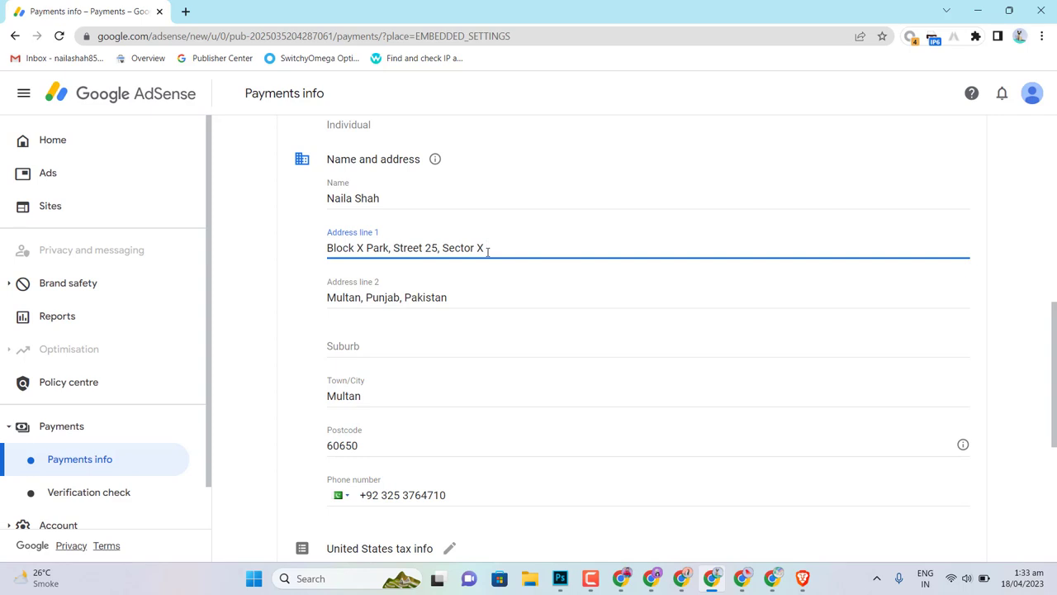
triple_click(356, 300)
key(ctrl+v)
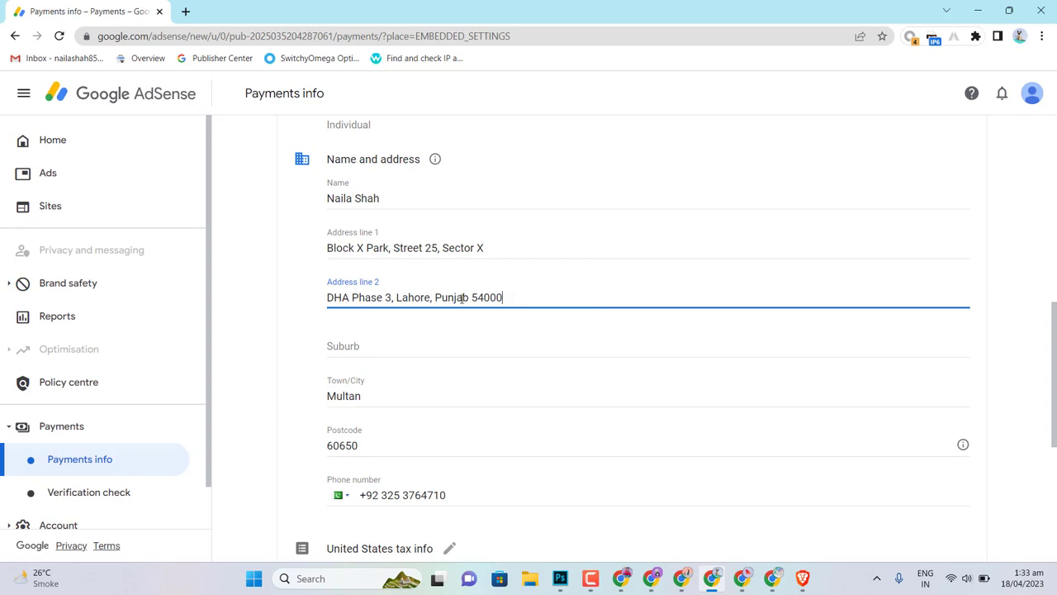
- Move the postal code from the end of address line 2 into the postcode field, replacing the old postcode
drag(471, 299, 550, 298)
key(BackSpace)
key(ctrl+z)
key(ctrl+x)
click(372, 444)
key(BackSpace)
key(BackSpace)
key(BackSpace)
key(BackSpace)
key(BackSpace)
key(ctrl+v)
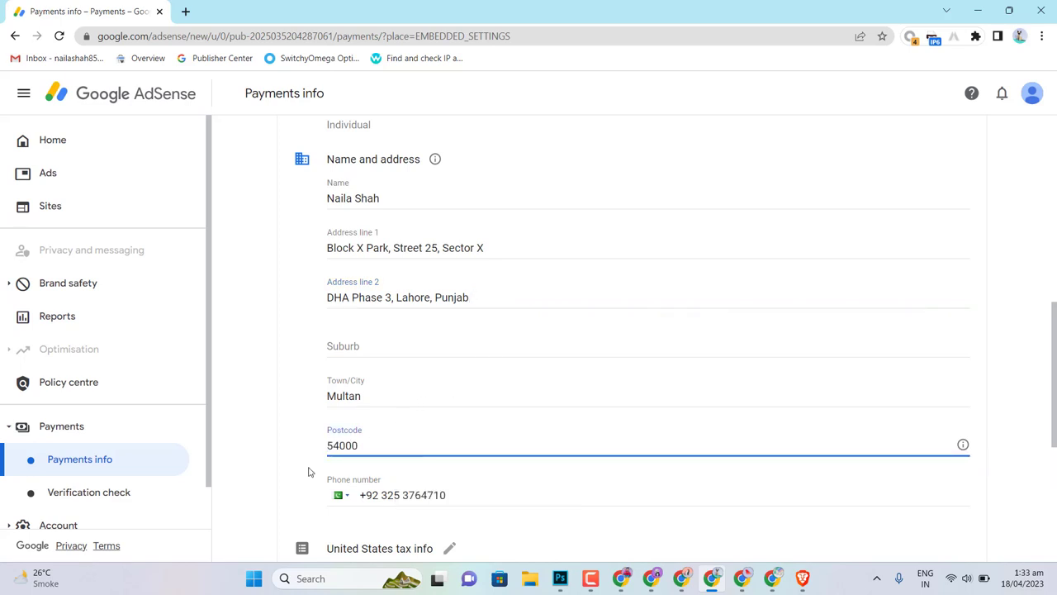
click(272, 472)
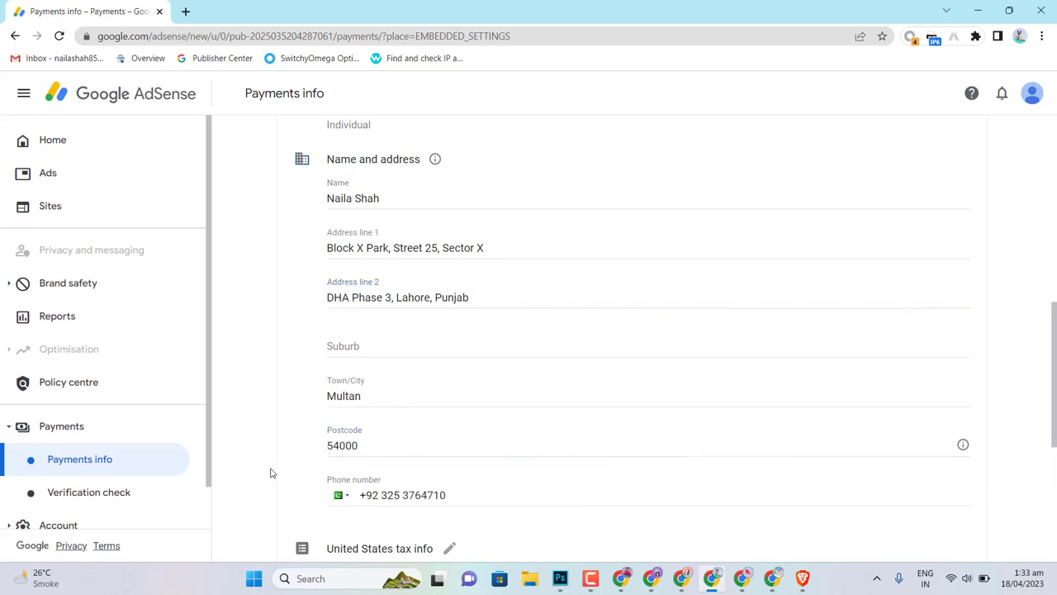
- Set the town/city to the city of the copied address, leaving the suburb empty
double_click(360, 403)
text(Lahore)
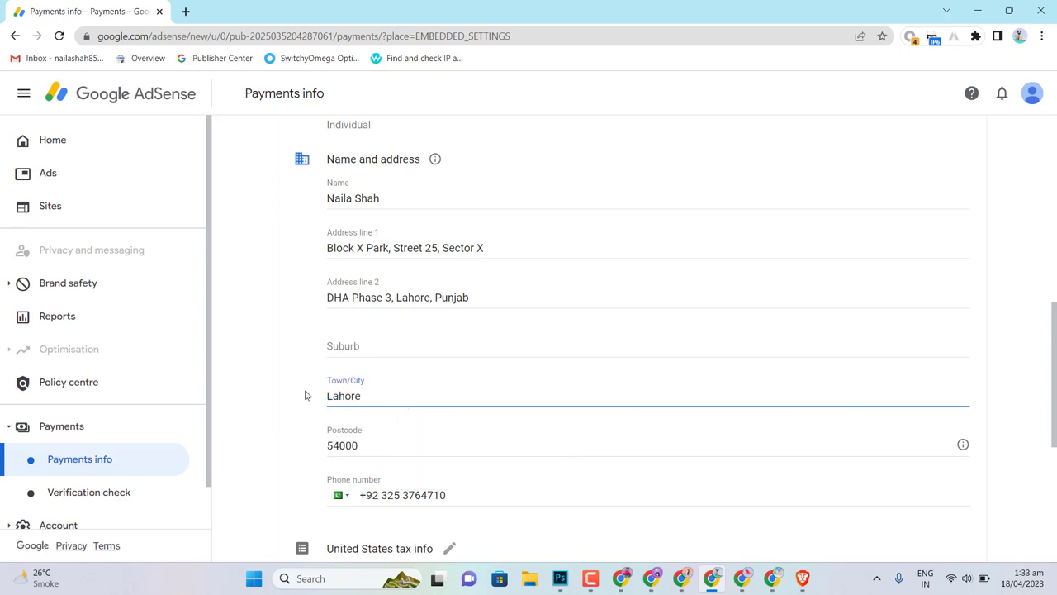
drag(305, 394, 347, 347)
click(273, 386)
click(356, 346)
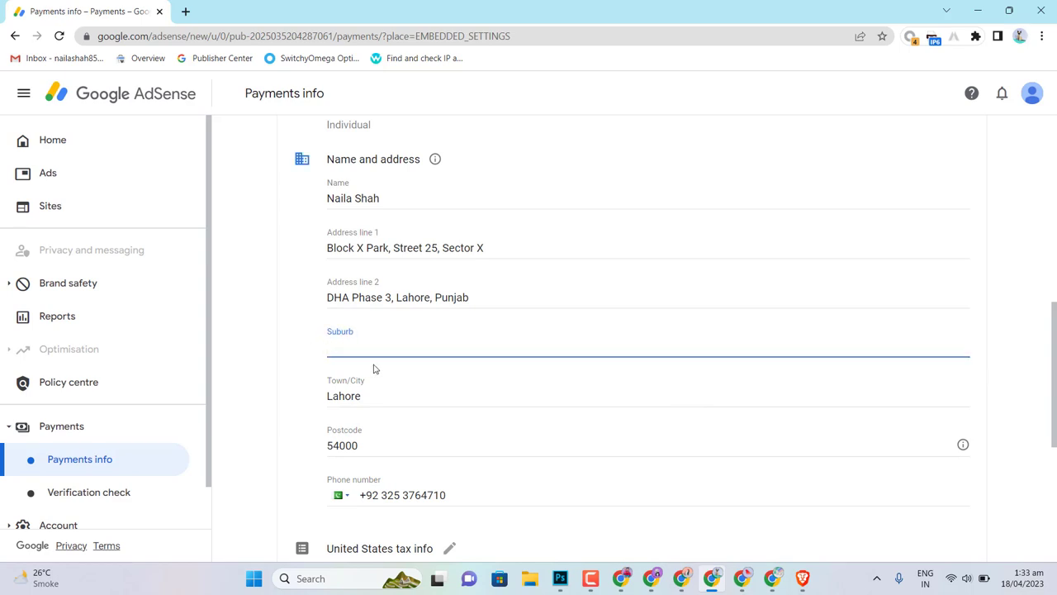
click(318, 365)
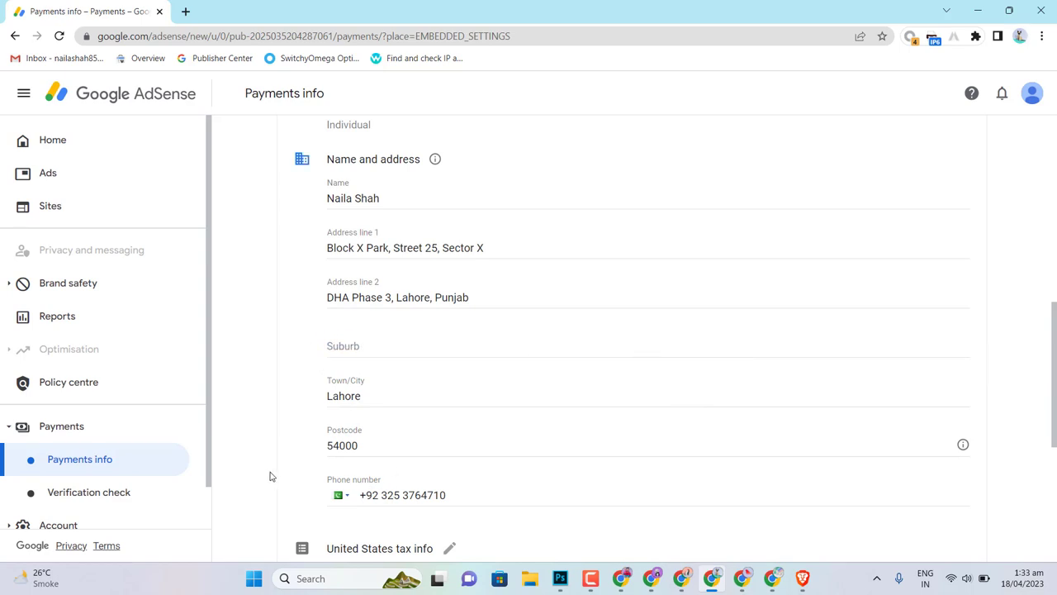
- Review the edited address form and append the country, Pakistan, to the end of address line 2
scroll(272, 476, down, 1)
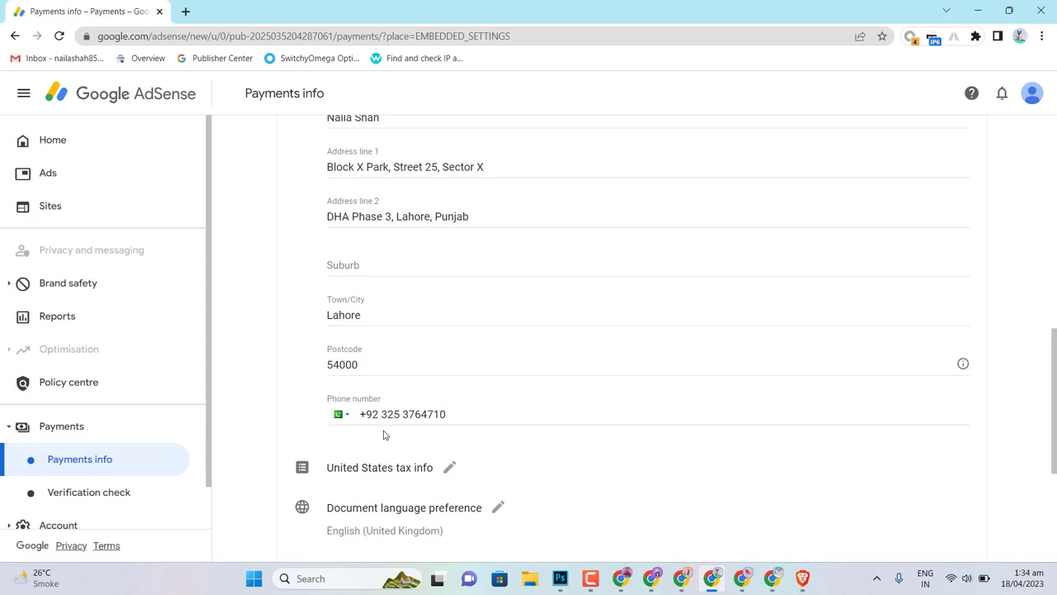
scroll(383, 435, up, 1)
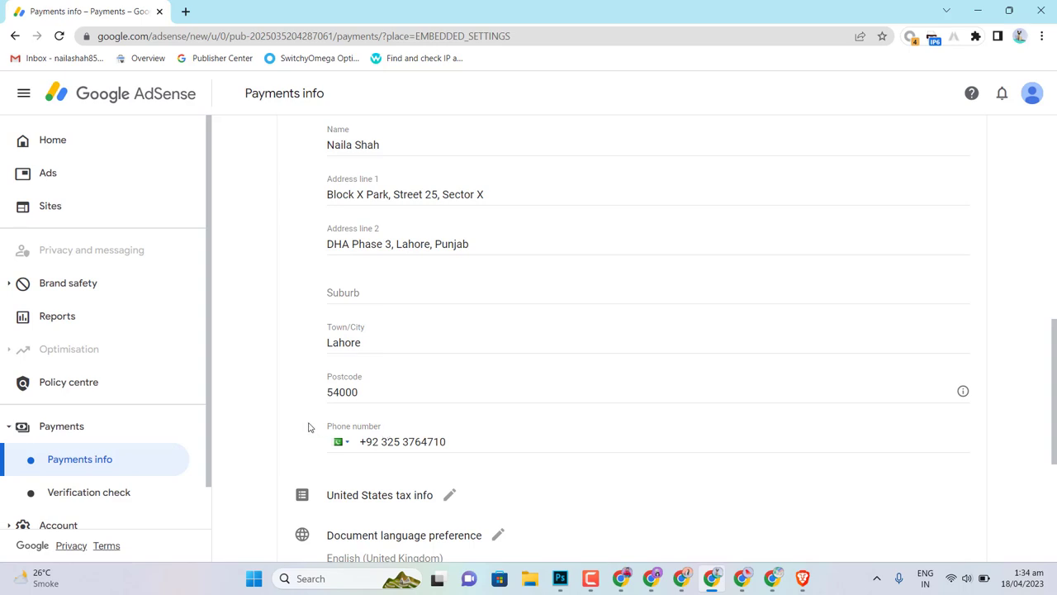
scroll(308, 427, up, 1)
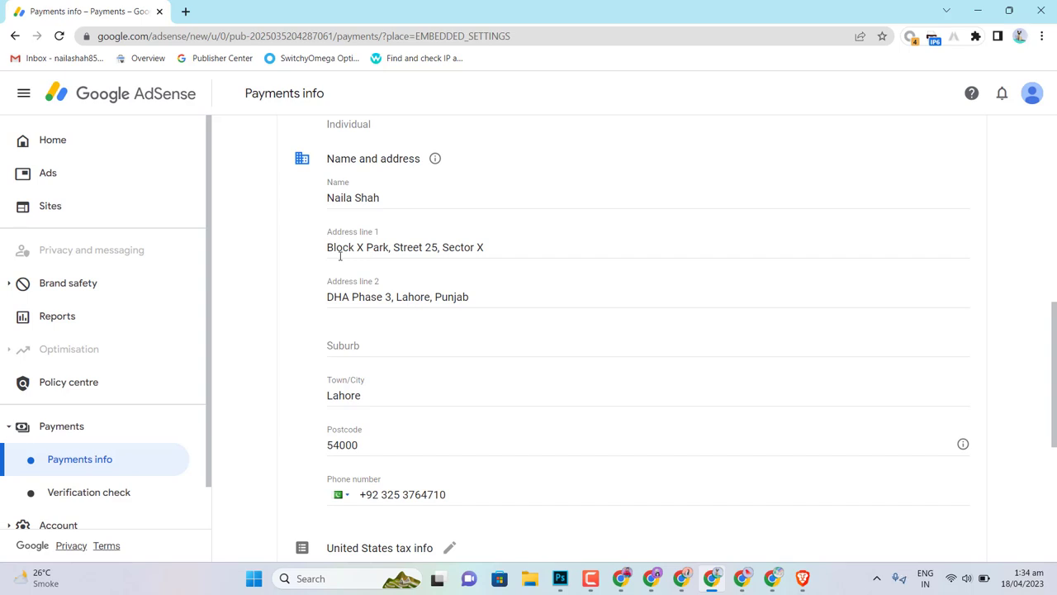
click(483, 304)
text(, Pakistan)
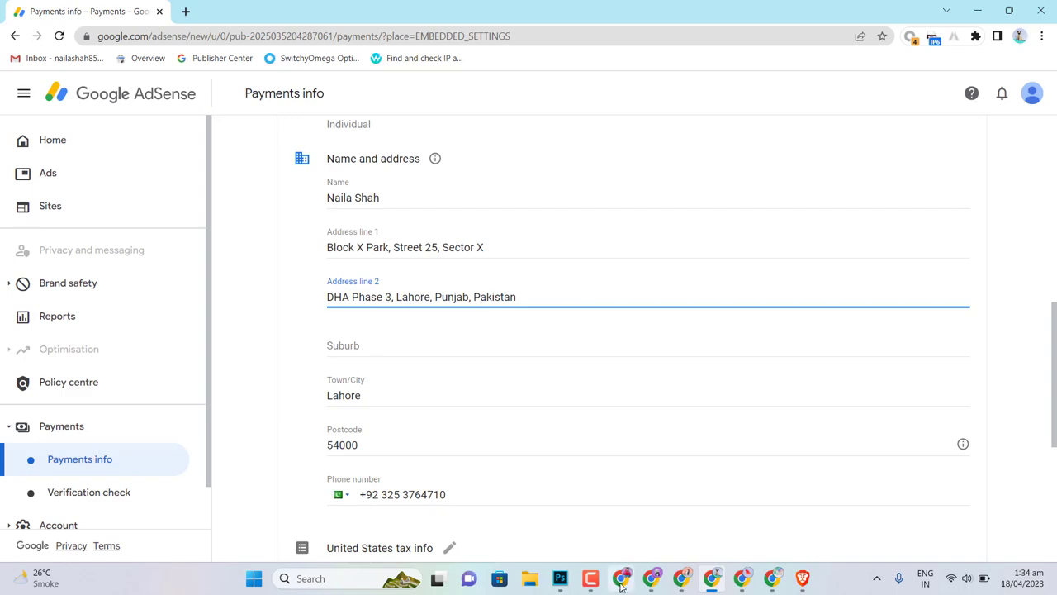
- Switch to Google Maps and examine where Block X Park lies at both city and regional scale
click(666, 506)
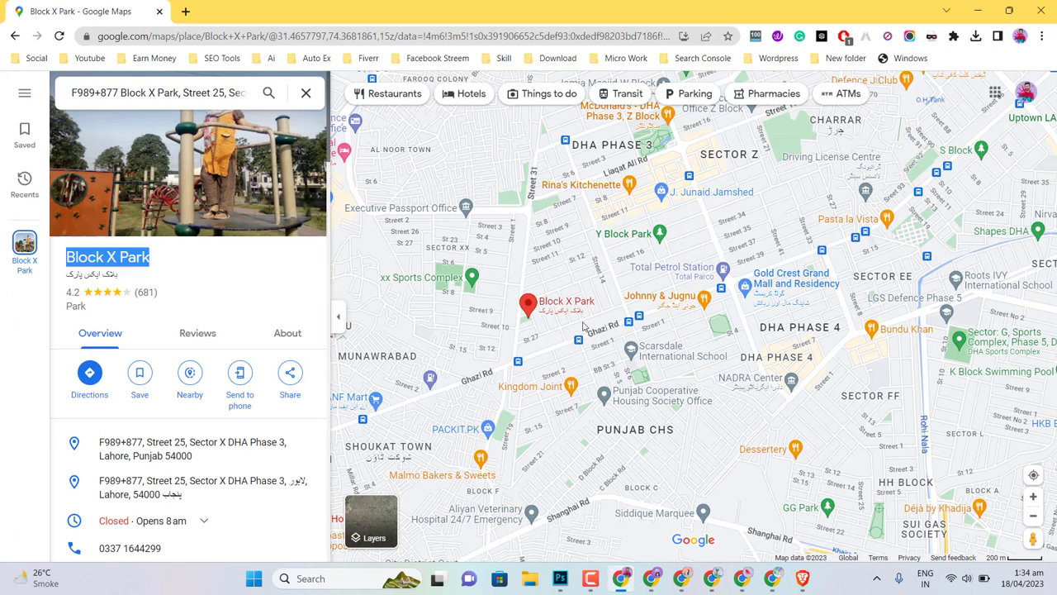
mouse_move(587, 304)
click(751, 126)
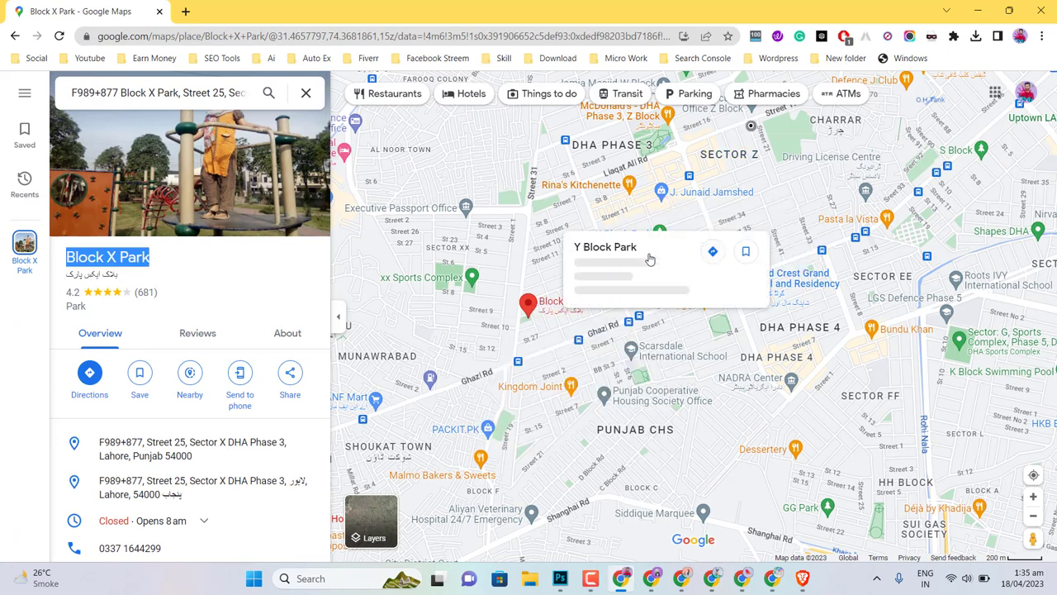
scroll(586, 289, down, 4)
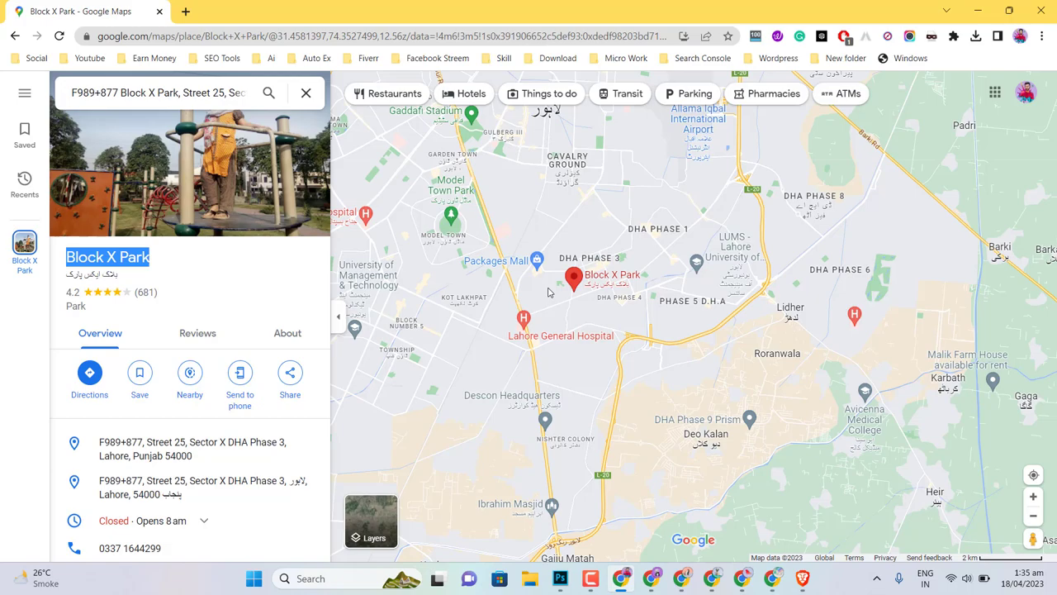
scroll(547, 291, down, 4)
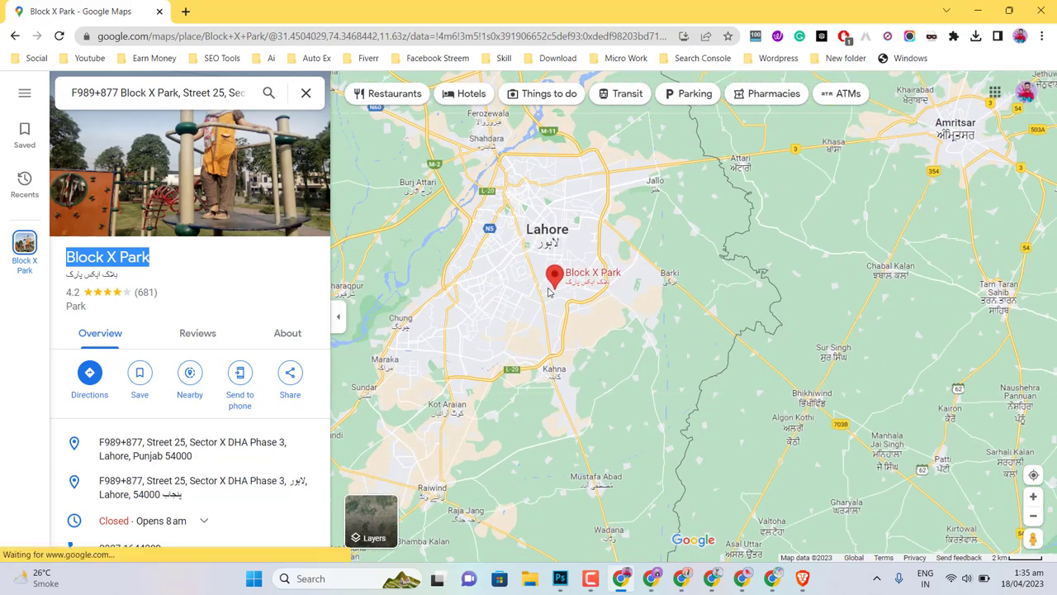
scroll(548, 292, down, 4)
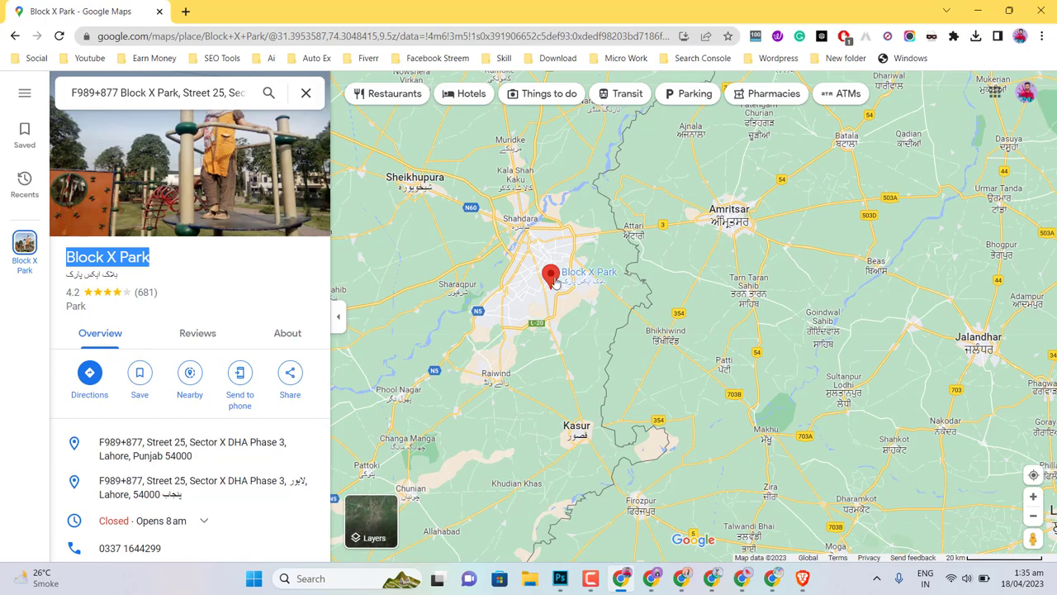
scroll(553, 281, up, 8)
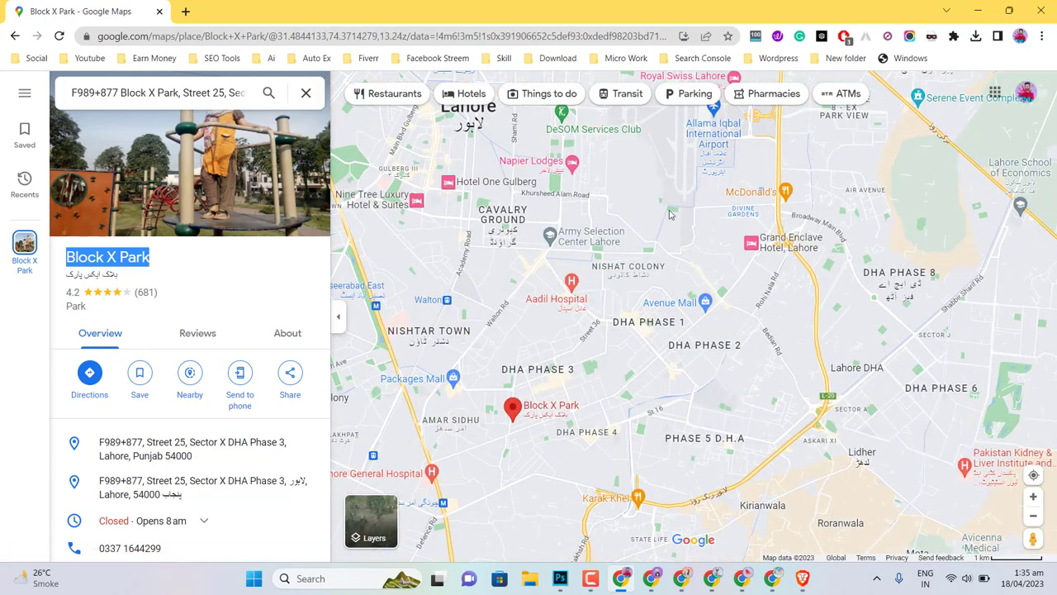
click(978, 11)
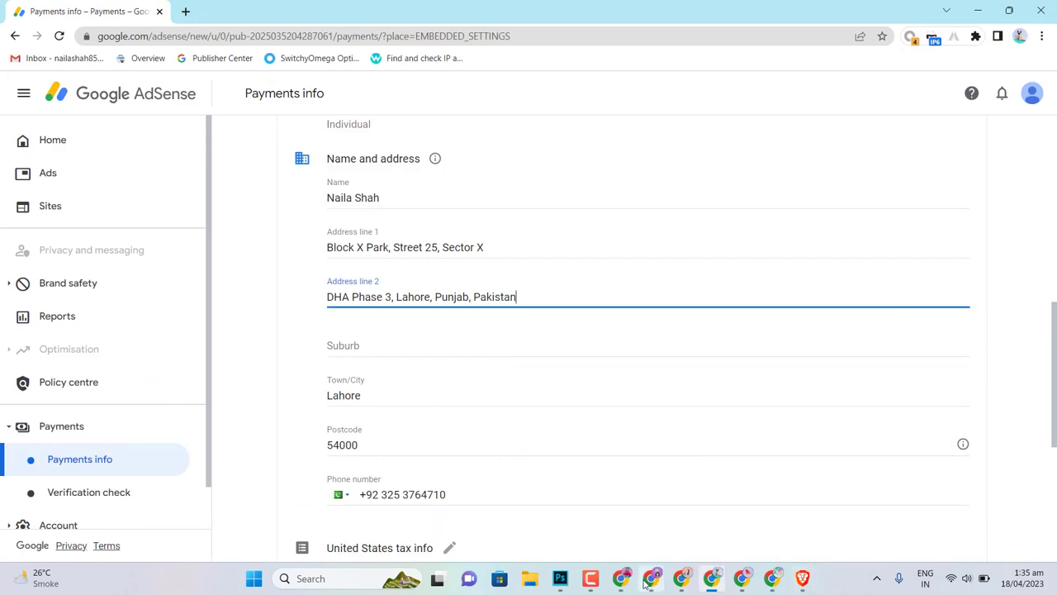
- Switch to the browser window with the AdSense account for pkjobz.site
click(742, 578)
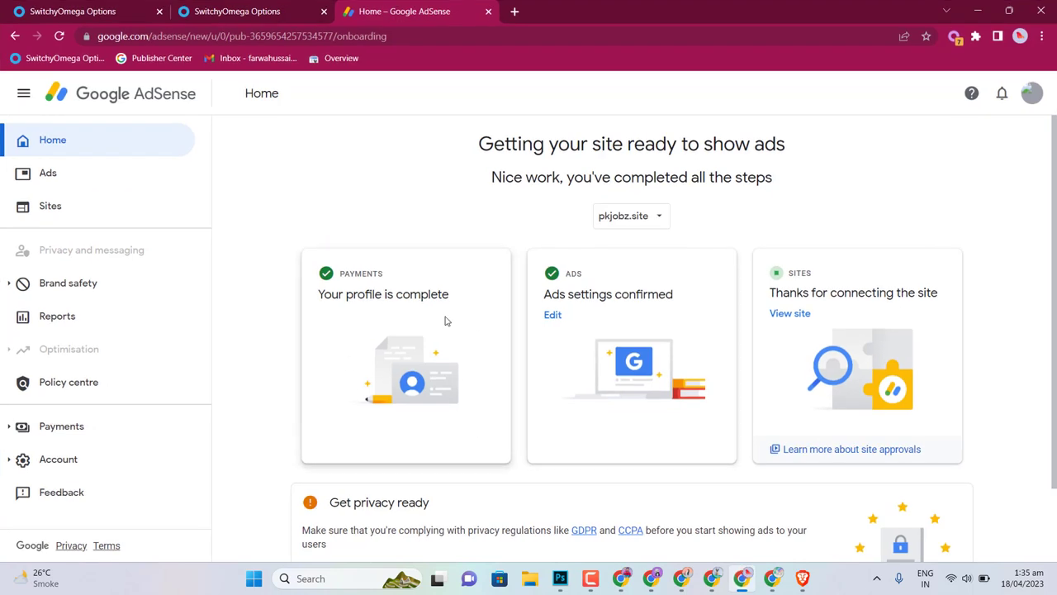